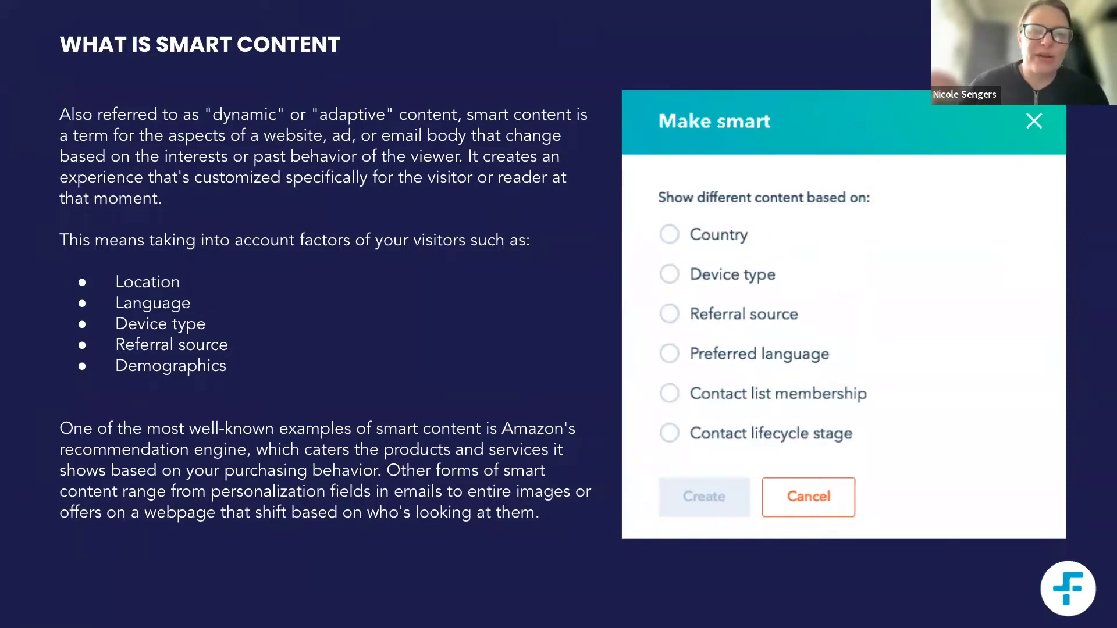
- Base the text module's smart content on Contact lifecycle stage and save a Marketing Qualified Lead rule
{"action": "key", "text": "super+Tab"}
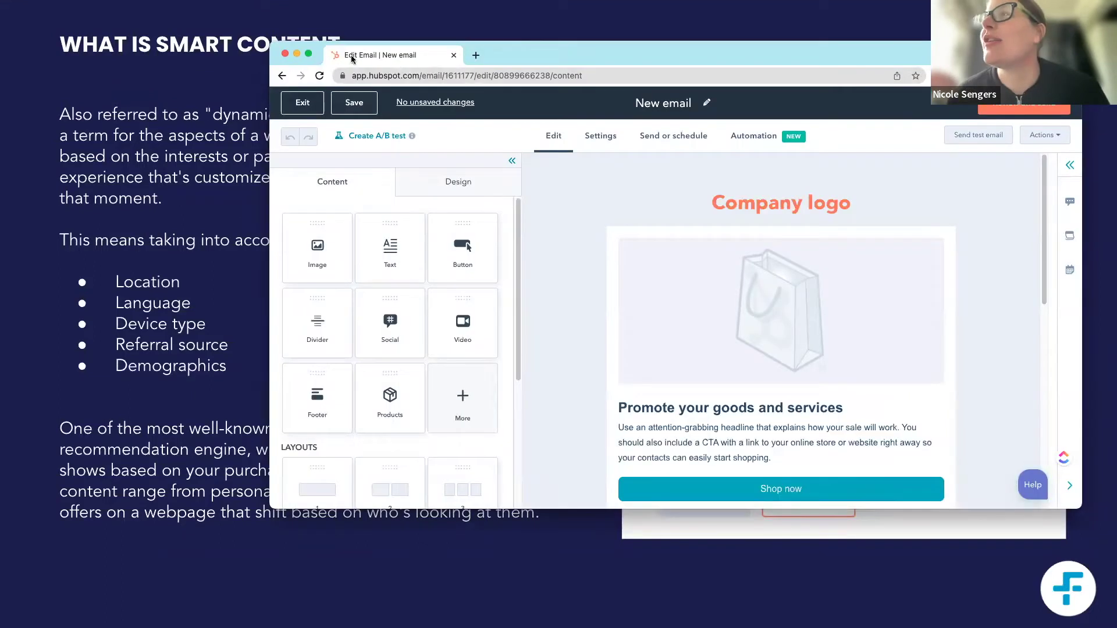
{"action": "left_click_drag", "start_coordinate": [470, 50], "coordinate": [303, 40]}
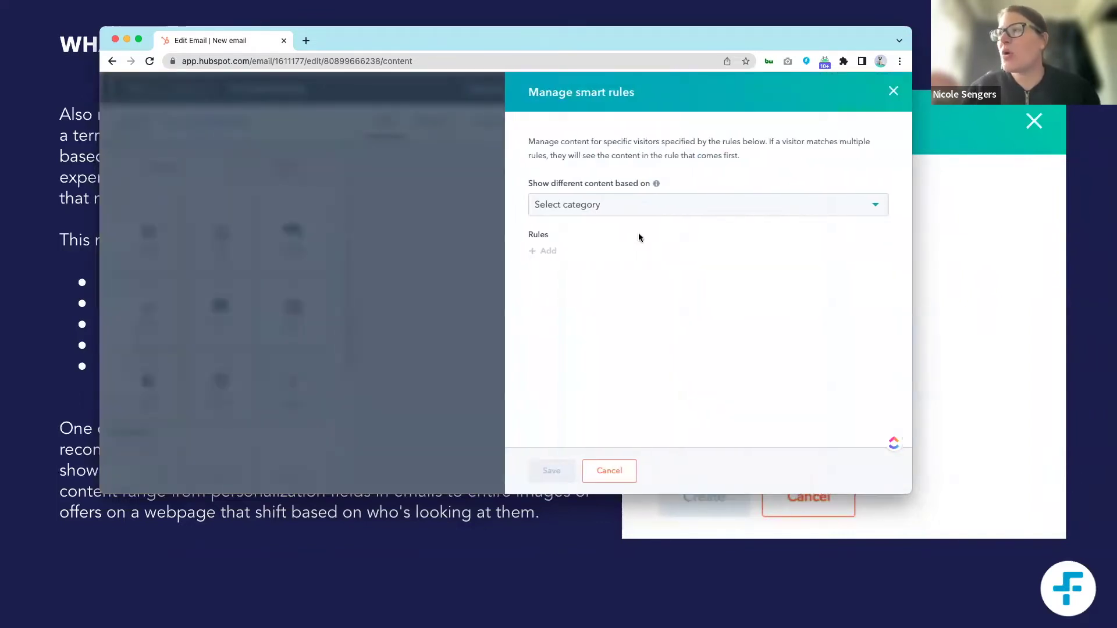
{"action": "left_click", "coordinate": [616, 209]}
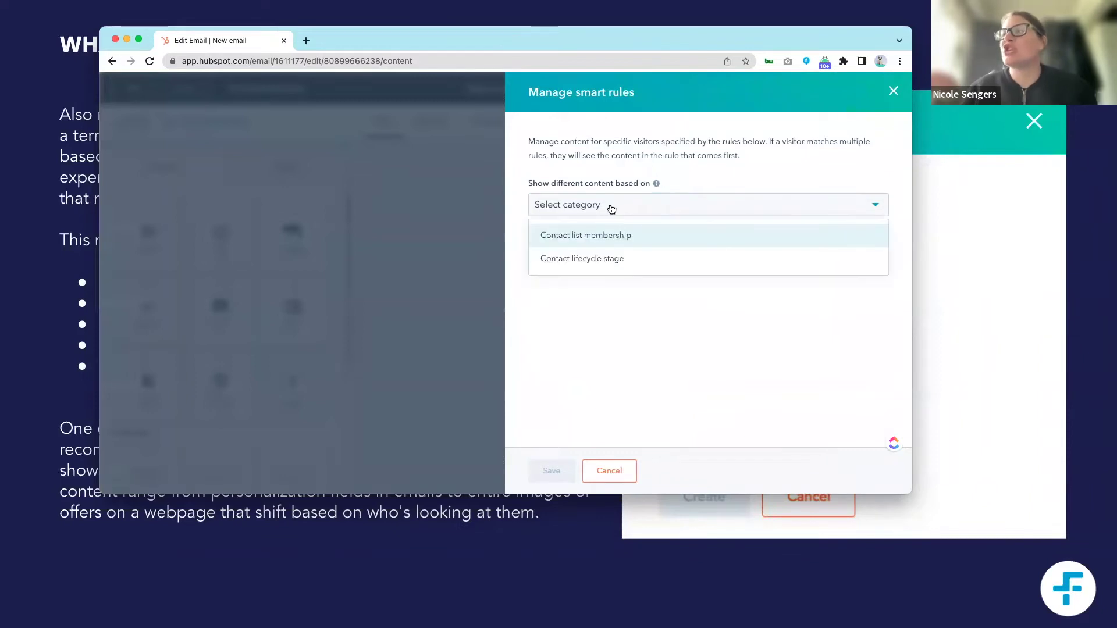
{"action": "left_click", "coordinate": [615, 263]}
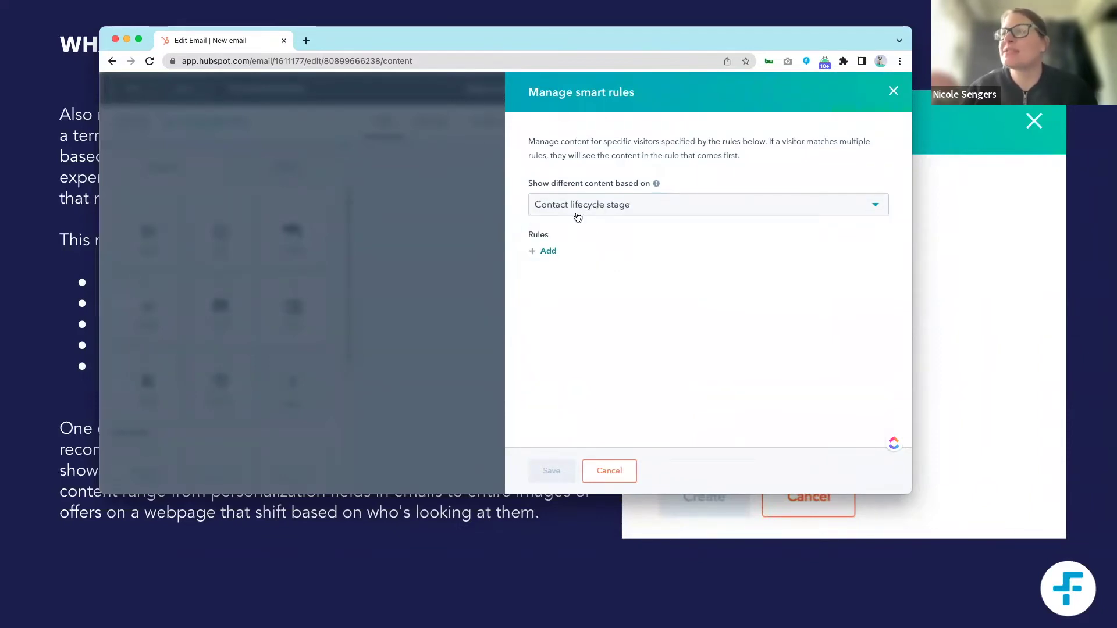
{"action": "left_click", "coordinate": [556, 256]}
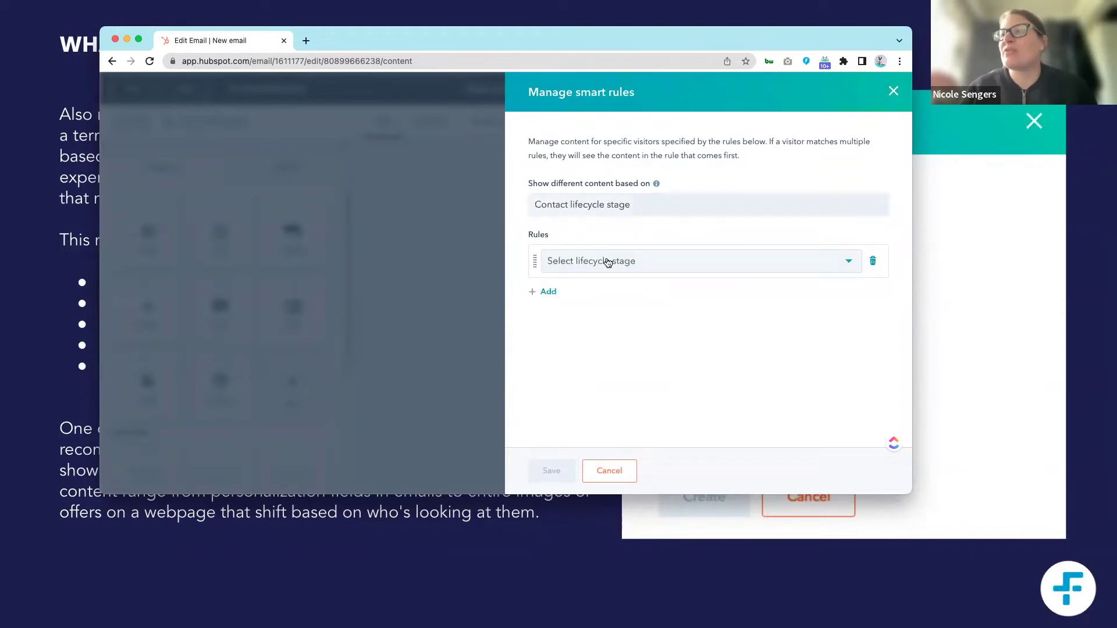
{"action": "left_click", "coordinate": [610, 262]}
{"action": "left_click", "coordinate": [622, 377]}
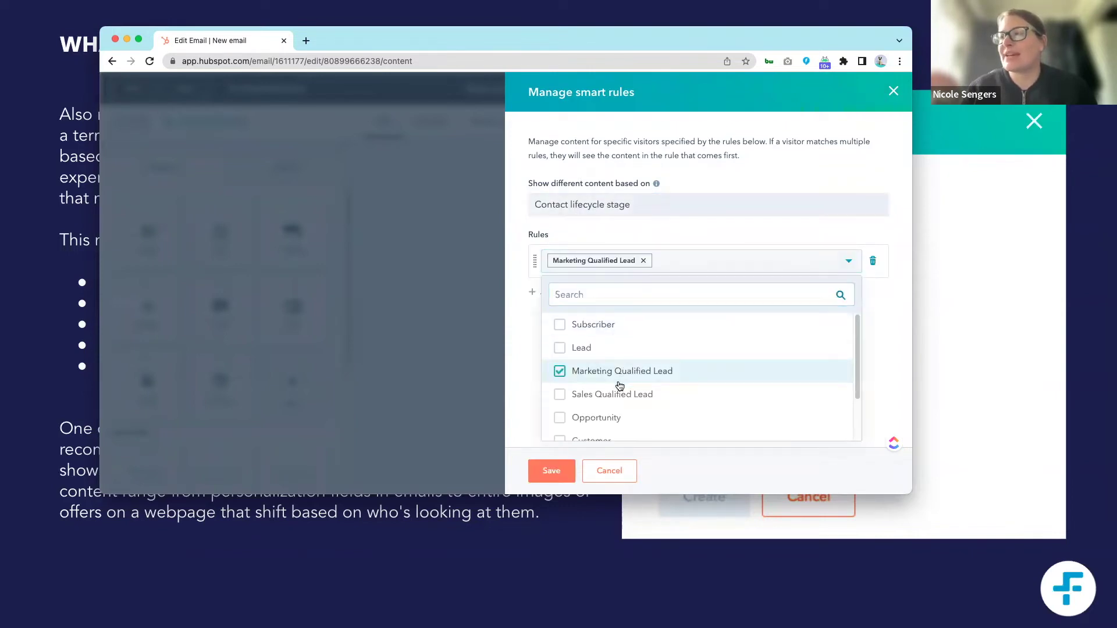
{"action": "left_click", "coordinate": [553, 471]}
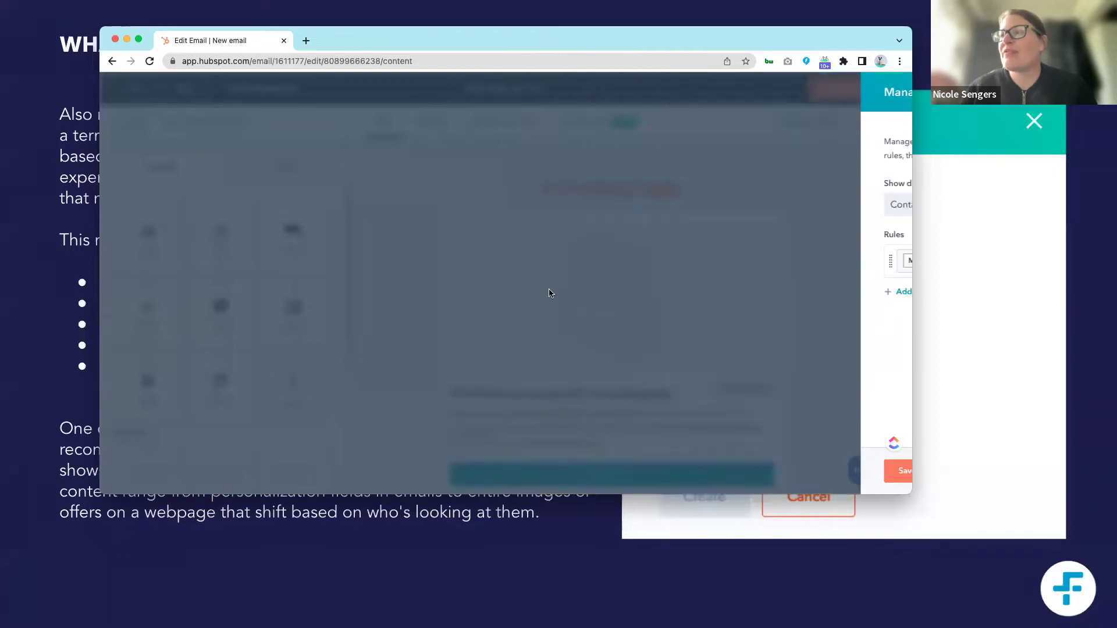
- Add a second lifecycle-stage rule targeting Sales Qualified Lead
{"action": "mouse_move", "coordinate": [750, 388]}
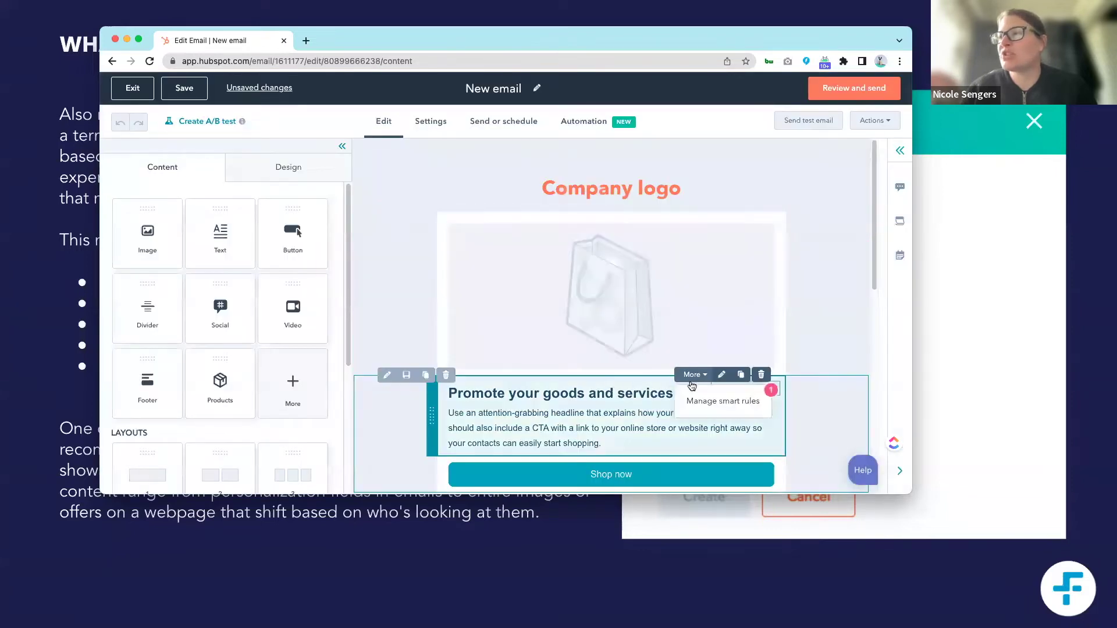
{"action": "left_click", "coordinate": [725, 401]}
{"action": "left_click", "coordinate": [542, 291]}
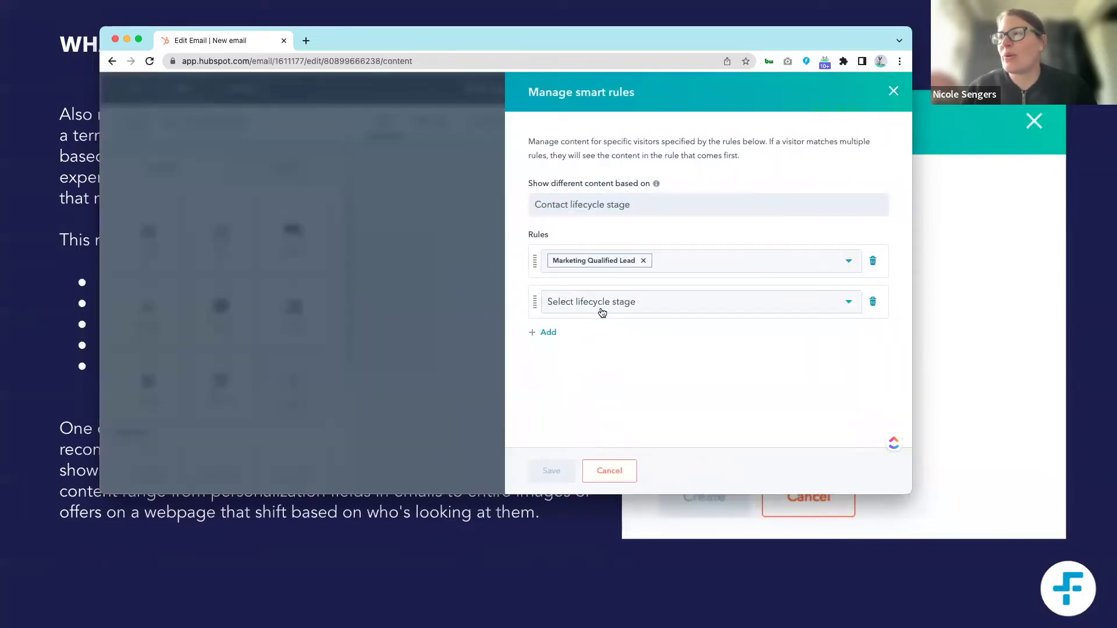
{"action": "left_click", "coordinate": [601, 309]}
{"action": "left_click", "coordinate": [618, 434]}
{"action": "left_click", "coordinate": [520, 388]}
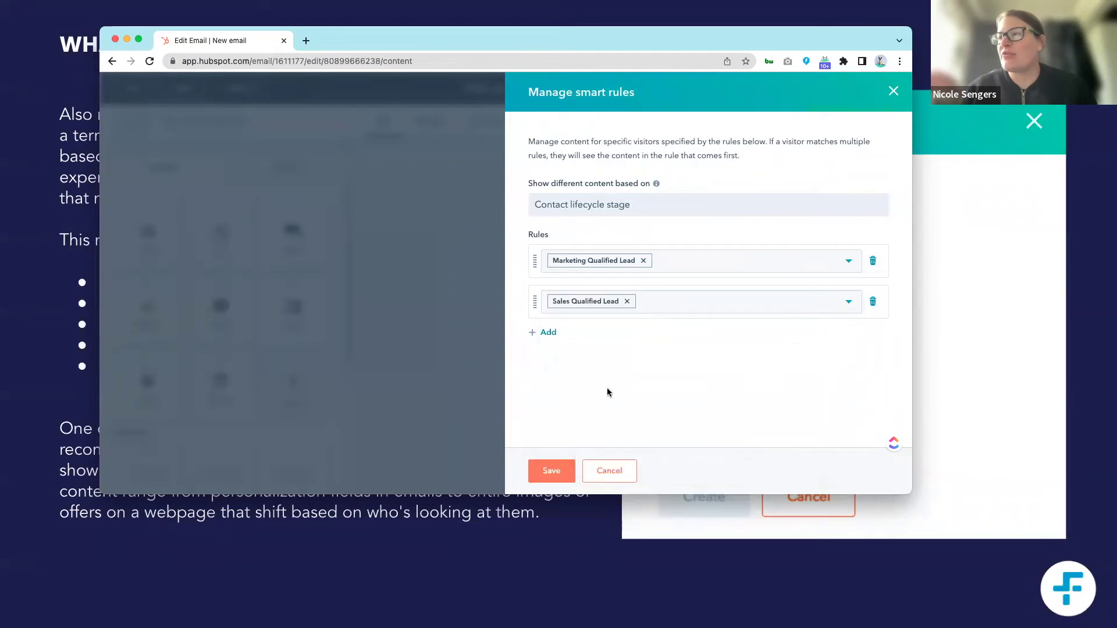
- Add Opportunity and Customer rules and save all four lifecycle-stage rules
{"action": "left_click", "coordinate": [545, 333]}
{"action": "left_click", "coordinate": [589, 345]}
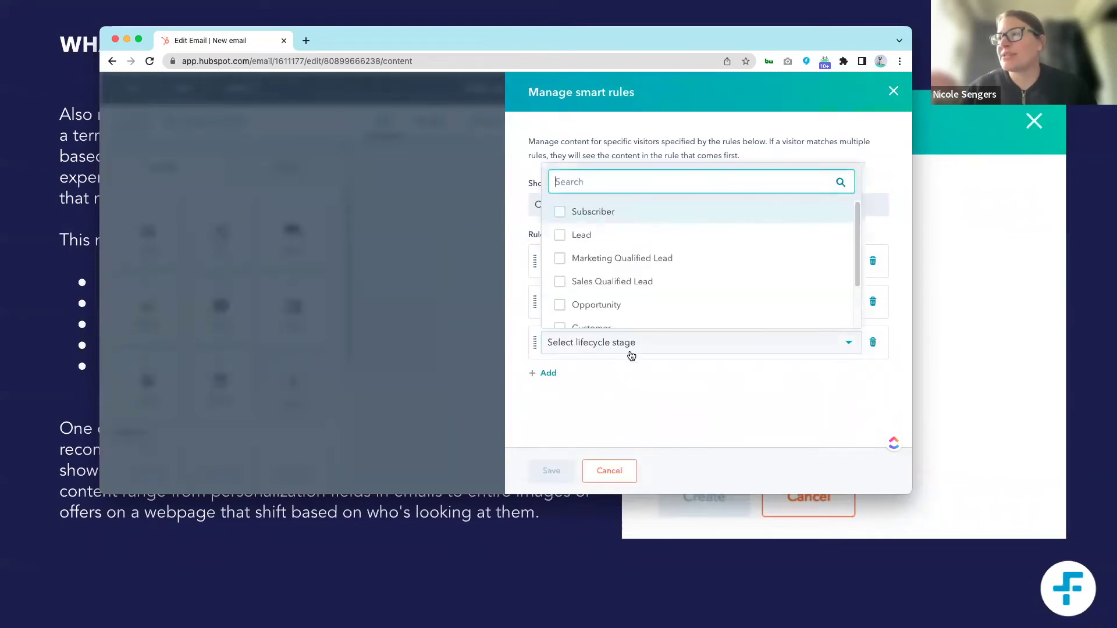
{"action": "left_click", "coordinate": [606, 314]}
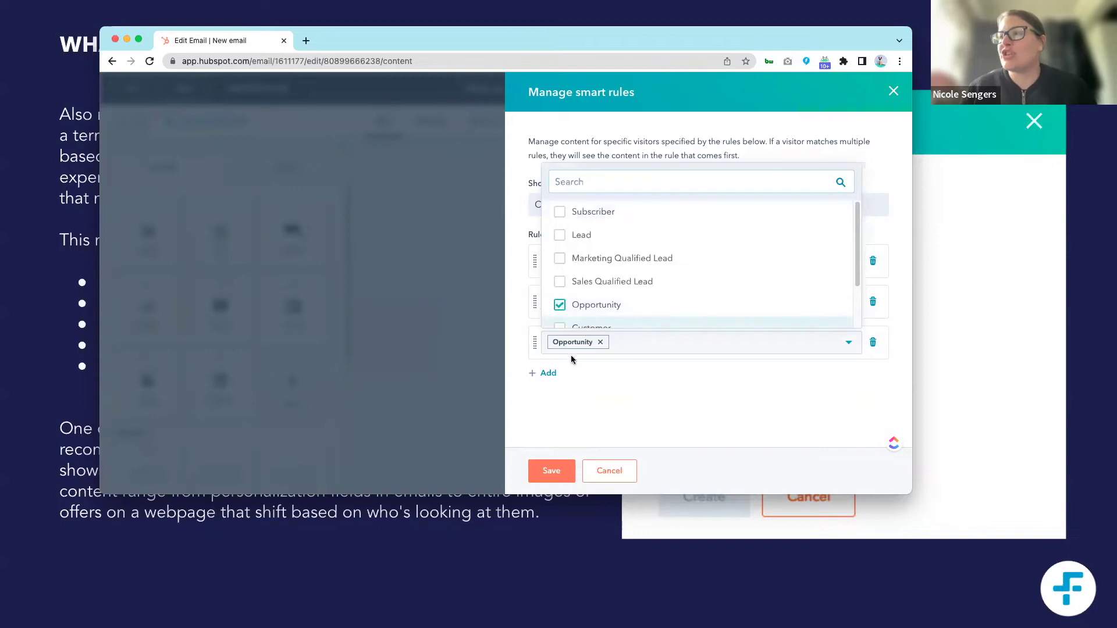
{"action": "left_click", "coordinate": [548, 373]}
{"action": "left_click", "coordinate": [622, 391]}
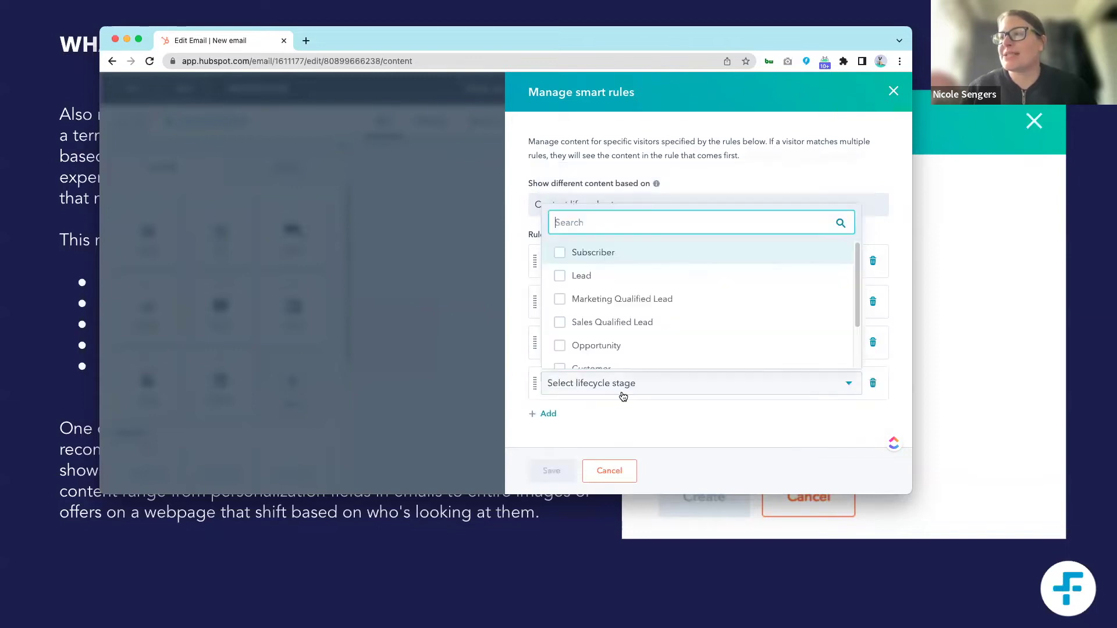
{"action": "left_click", "coordinate": [595, 365]}
{"action": "left_click", "coordinate": [578, 440]}
{"action": "left_click", "coordinate": [552, 472]}
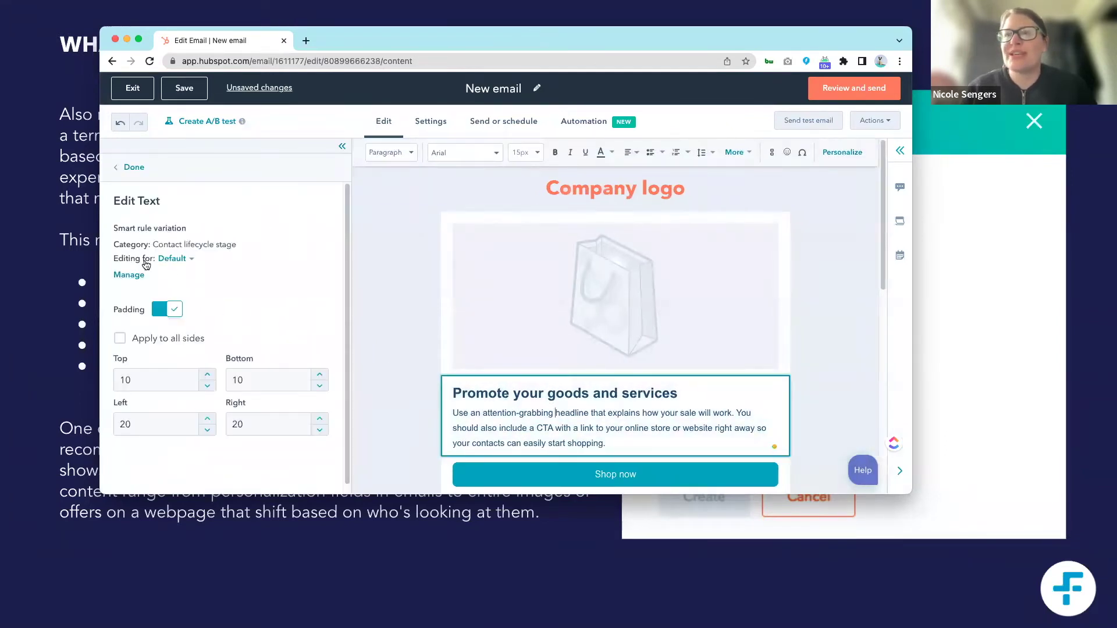
- Expand the Editing for: Default dropdown to list the Edit Text panel's lifecycle-stage variations
{"action": "left_click", "coordinate": [174, 259]}
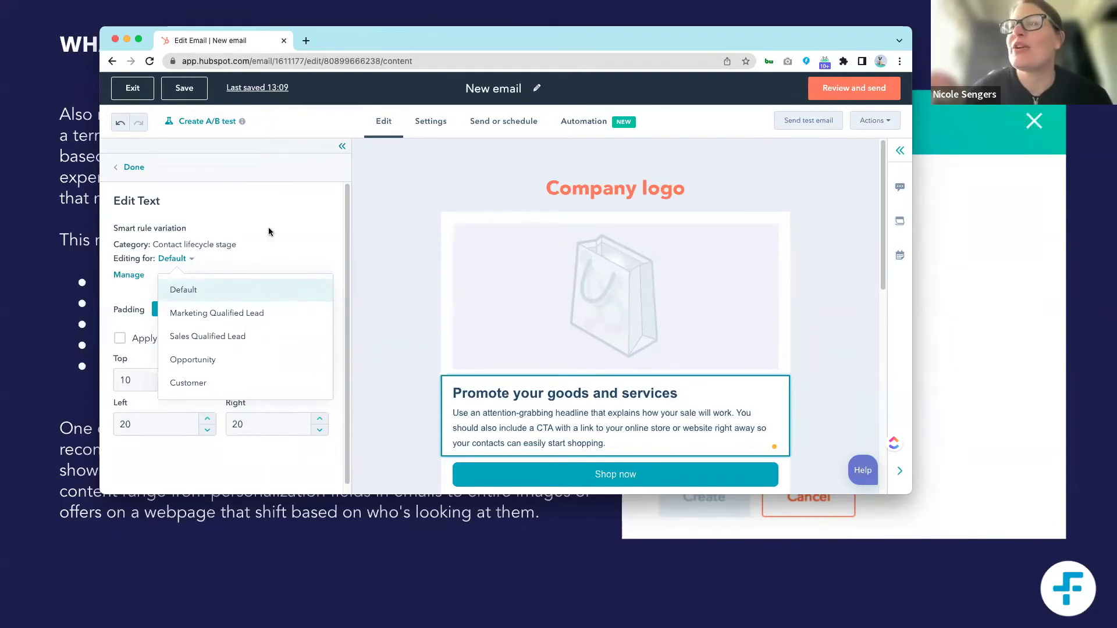
- Replace the Sales Qualified Lead variation's body paragraph with 'SQL'
{"action": "left_click", "coordinate": [174, 262]}
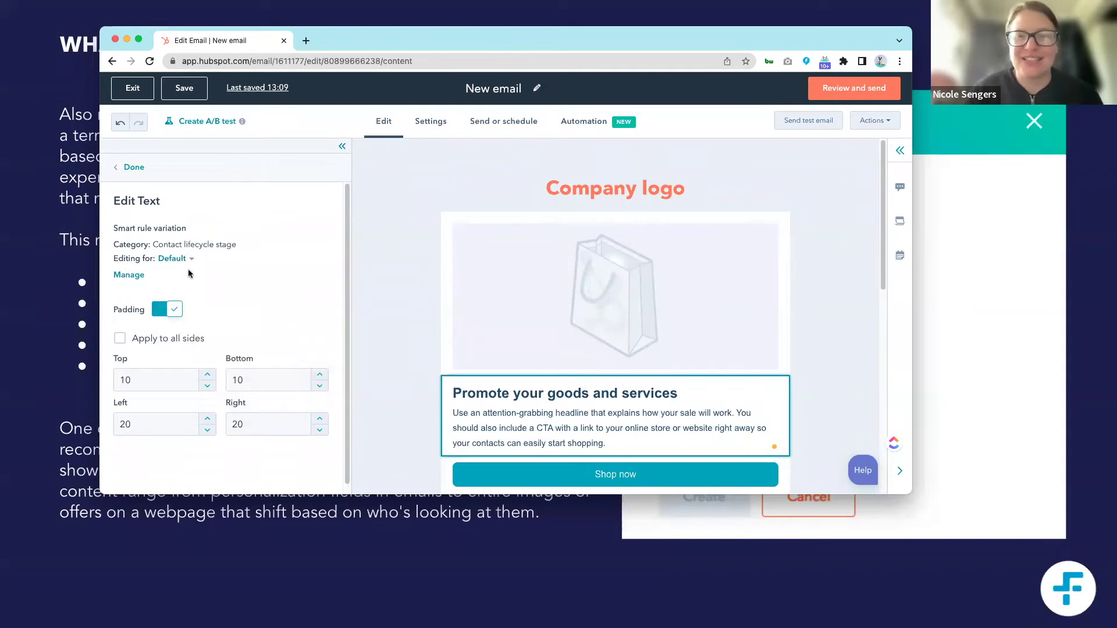
{"action": "left_click", "coordinate": [172, 259]}
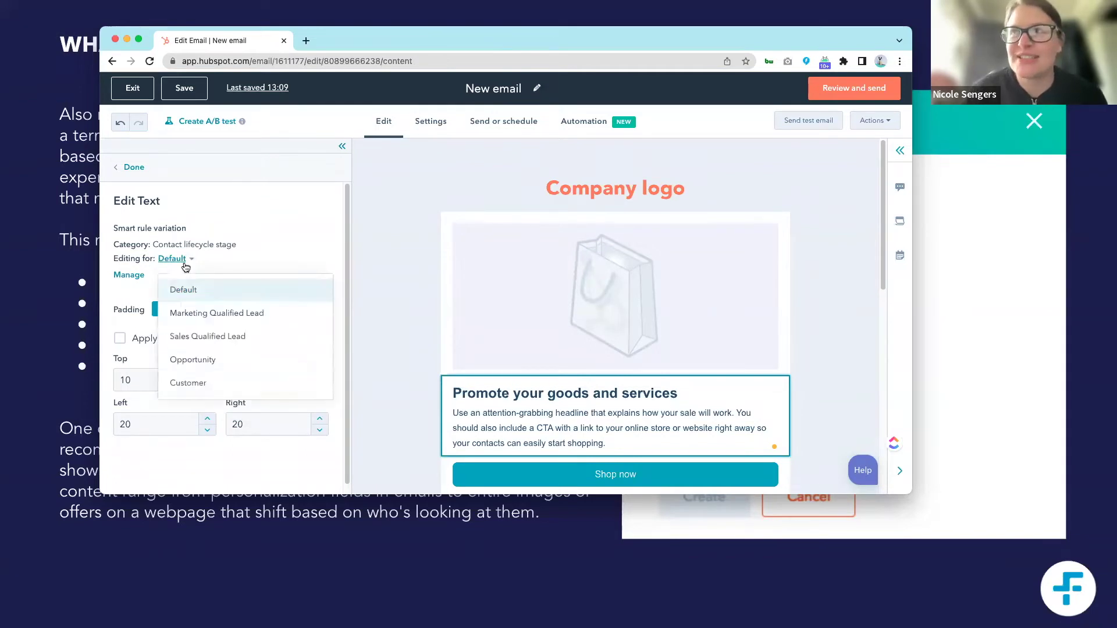
{"action": "left_click", "coordinate": [192, 336]}
{"action": "left_click_drag", "start_coordinate": [613, 441], "coordinate": [448, 411]}
{"action": "type", "text": "SQL"}
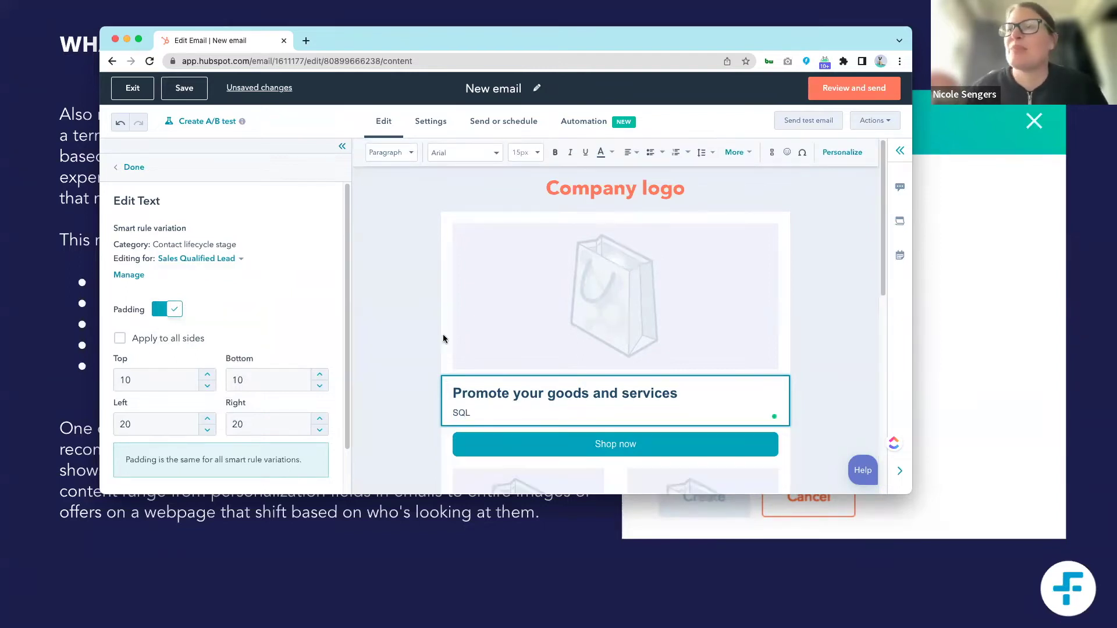
- Replace the Opportunity variation's body paragraph with 'Oppertunity'
{"action": "left_click", "coordinate": [185, 258]}
{"action": "left_click", "coordinate": [197, 358]}
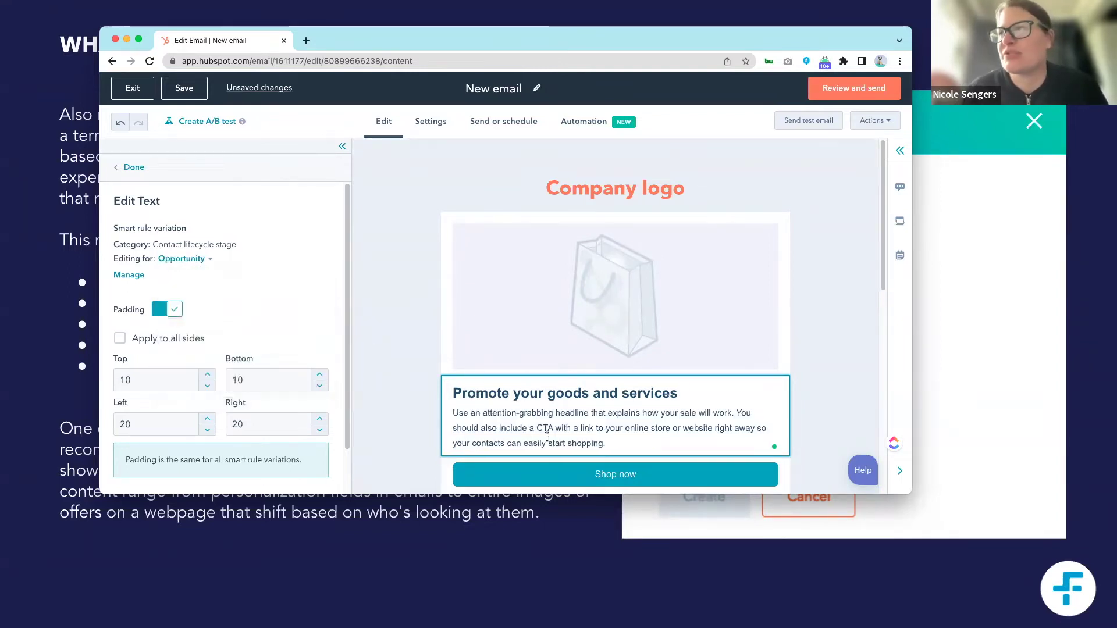
{"action": "triple_click", "coordinate": [546, 436]}
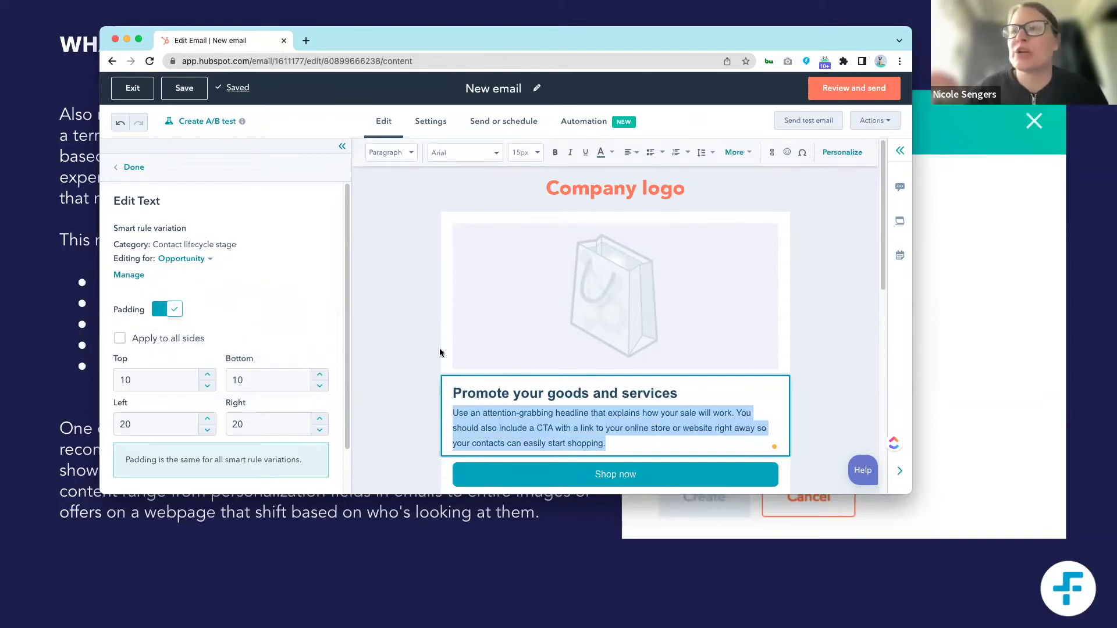
{"action": "type", "text": "Oppertunity"}
- Delete the Customer variation's 'Promote your goods and services' heading, then switch to Marketing Qualified Lead
{"action": "left_click", "coordinate": [181, 258]}
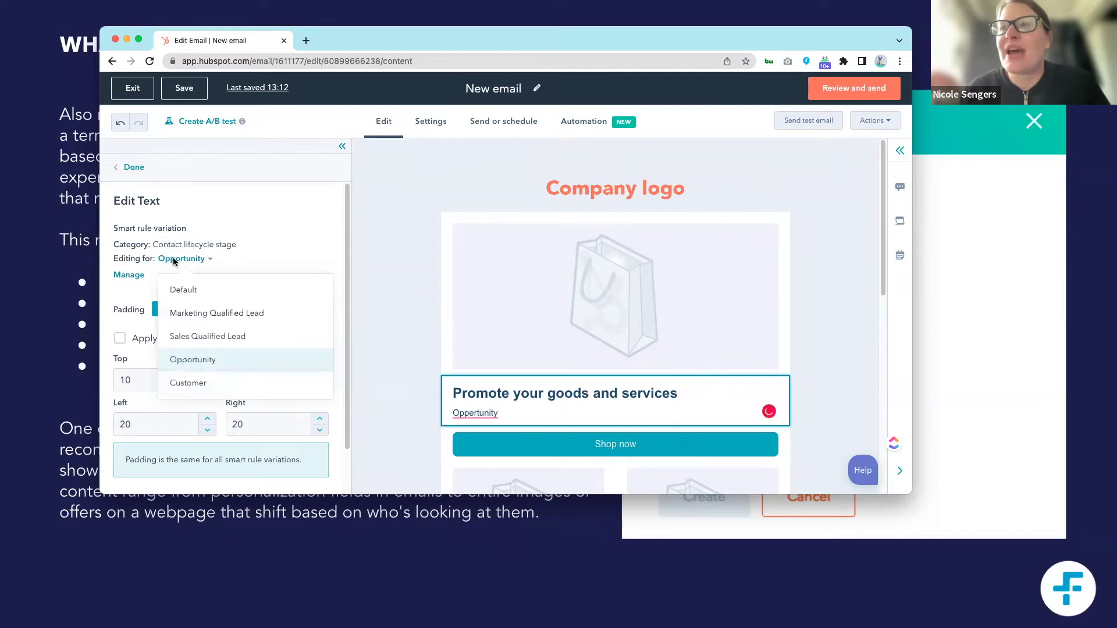
{"action": "left_click", "coordinate": [188, 383]}
{"action": "left_click_drag", "start_coordinate": [709, 391], "coordinate": [399, 388]}
{"action": "key", "text": "BackSpace"}
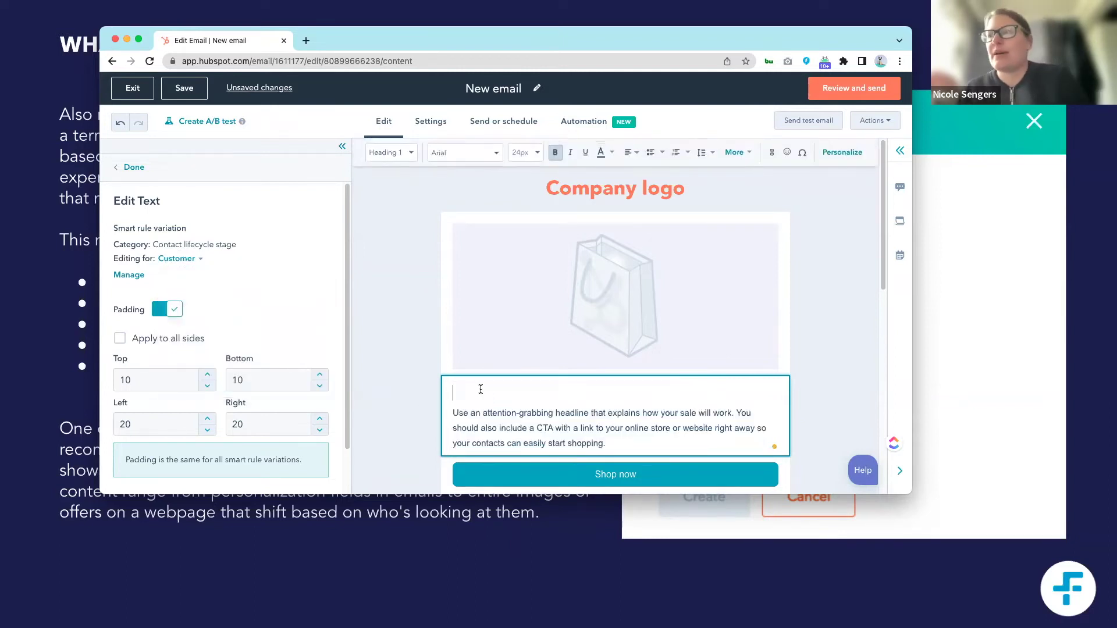
{"action": "left_click", "coordinate": [188, 259]}
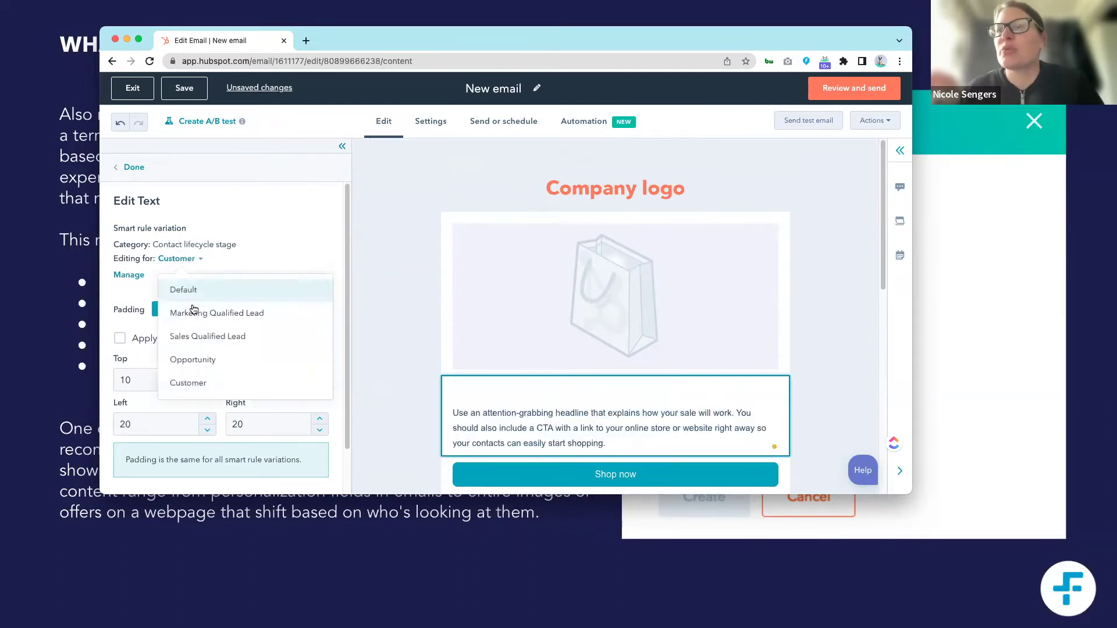
{"action": "left_click", "coordinate": [235, 314]}
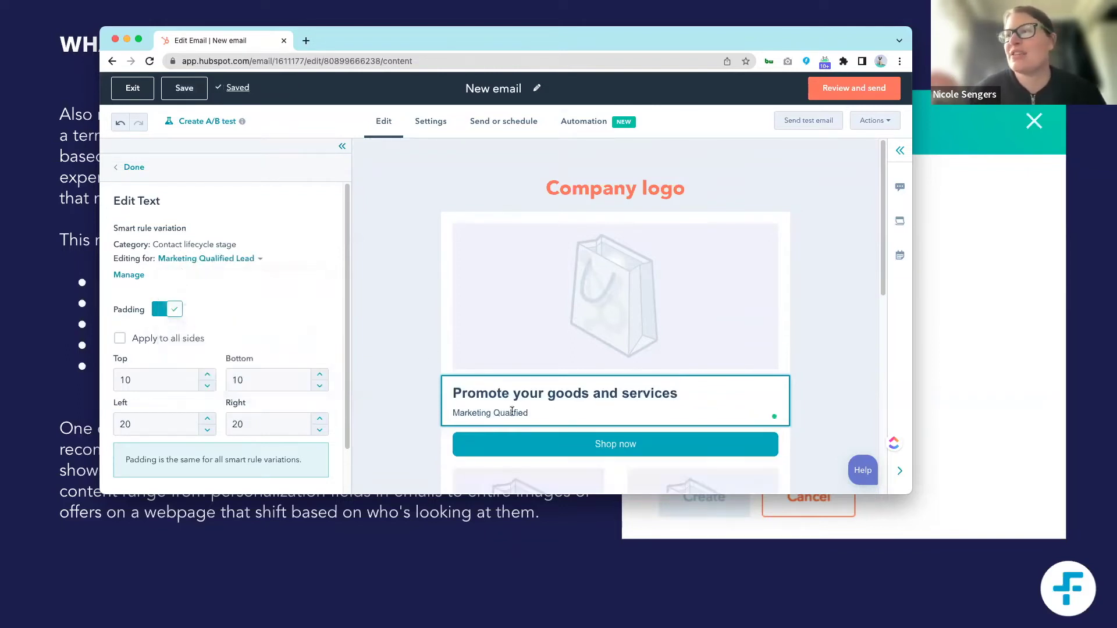
{"action": "left_click", "coordinate": [207, 259]}
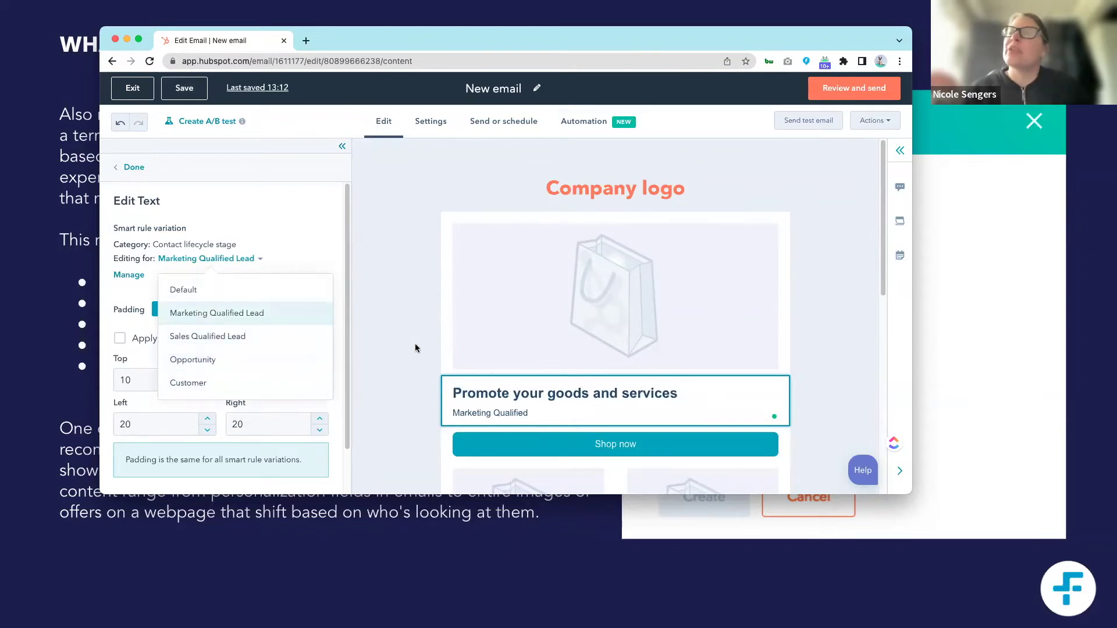
- Return to the email canvas and view the image section's Add smart rule option
{"action": "left_click", "coordinate": [379, 288]}
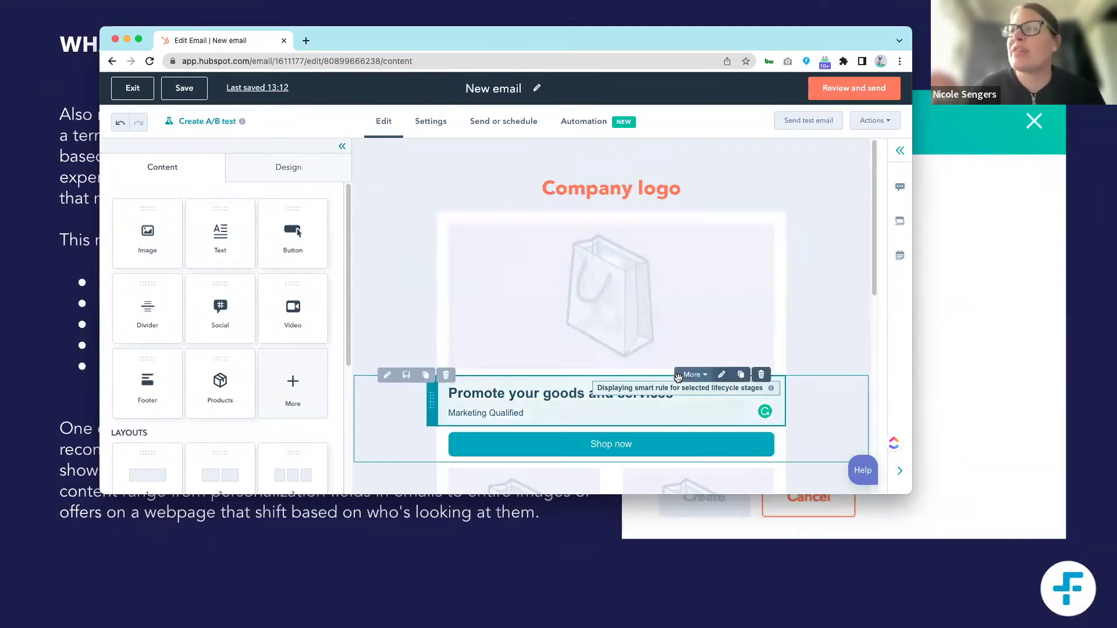
{"action": "left_click", "coordinate": [694, 217]}
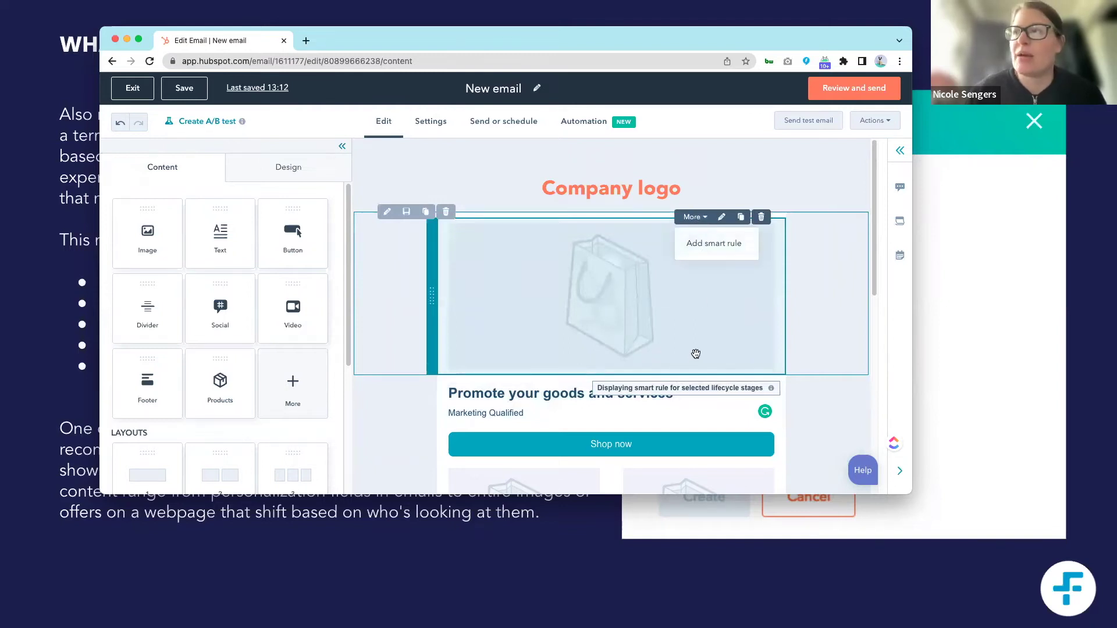
{"action": "scroll", "coordinate": [694, 355], "scroll_direction": "down", "scroll_amount": 5}
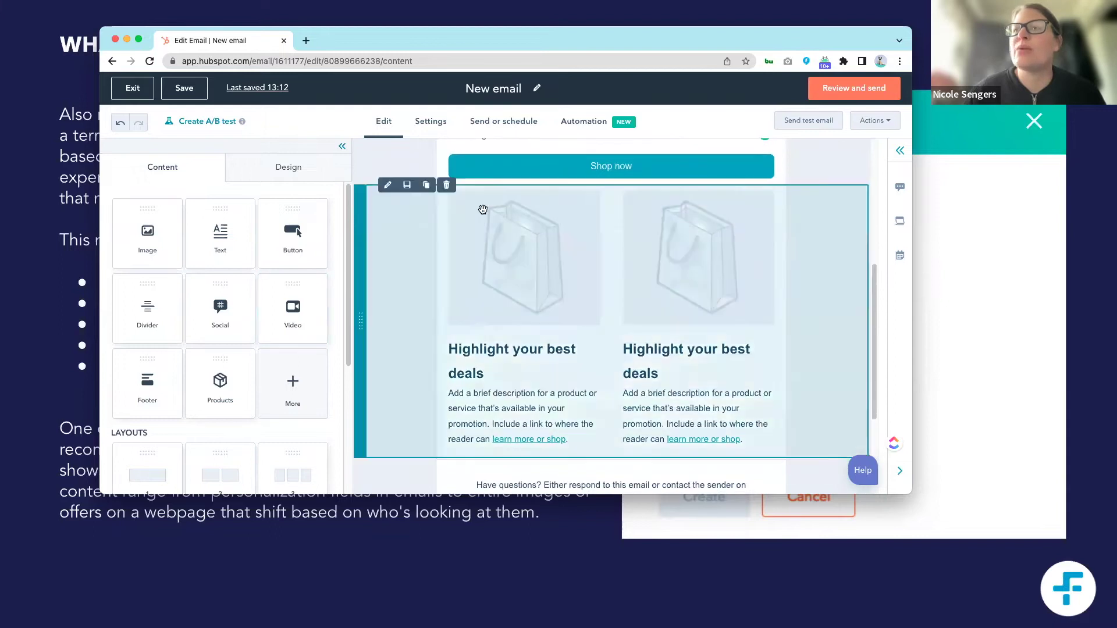
{"action": "scroll", "coordinate": [573, 224], "scroll_direction": "up", "scroll_amount": 2}
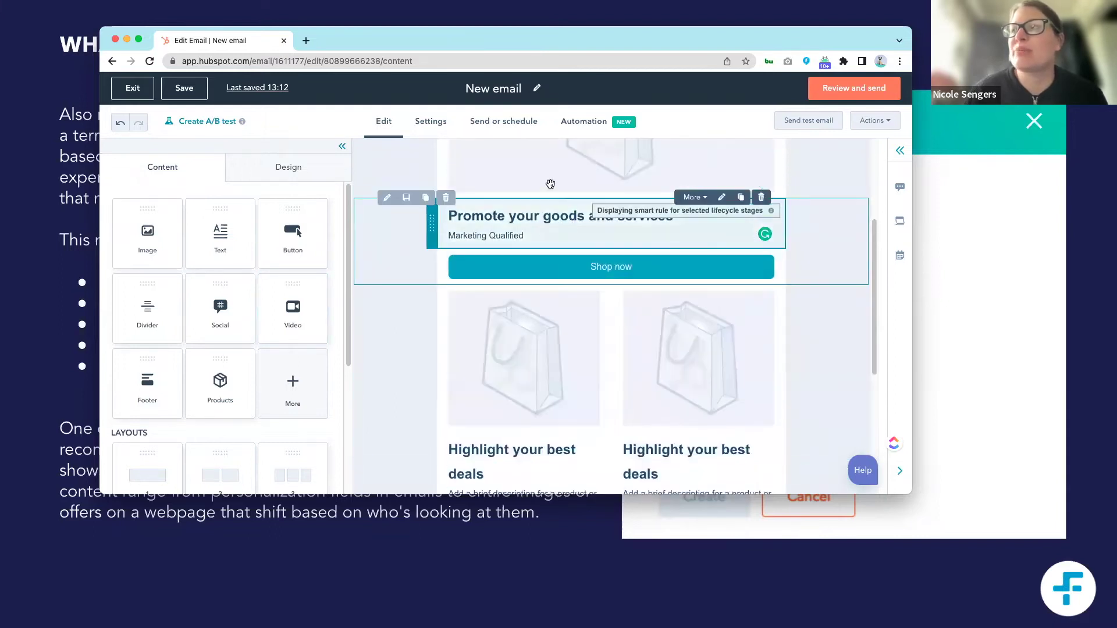